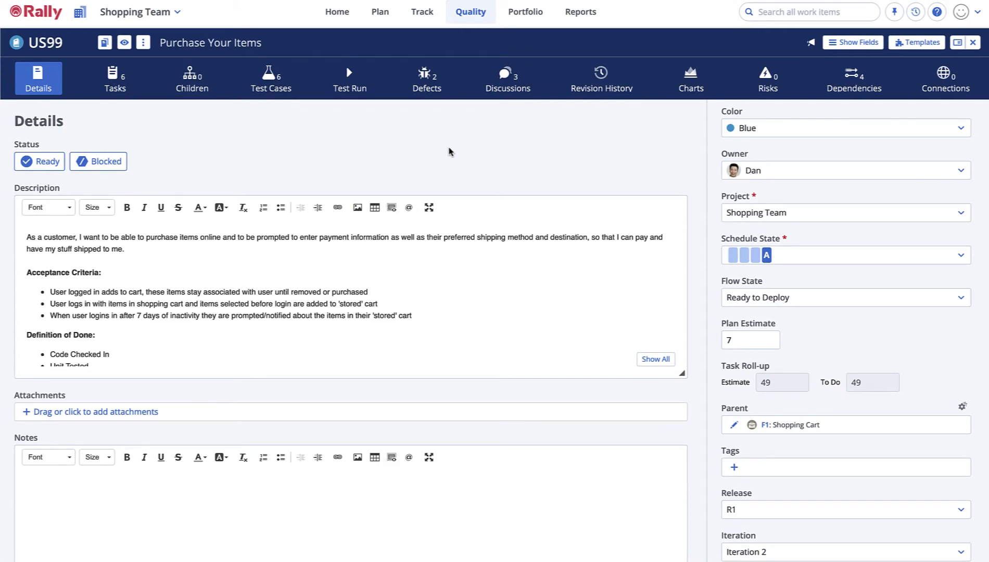
Review US99's test run results, then bring up the Quality pages menu from the dashboard.
left_click(355, 90)
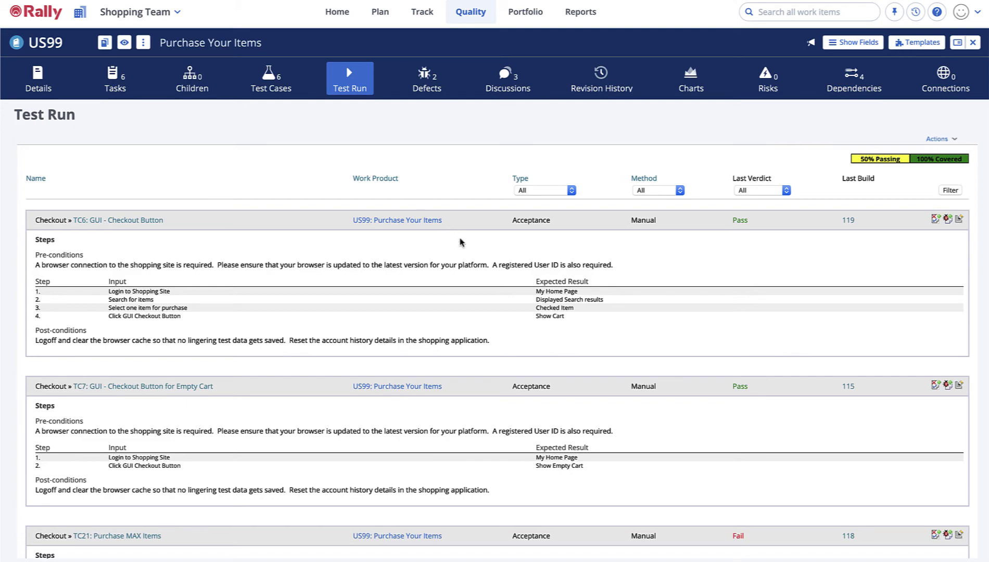
scroll(465, 248, "down", 2)
scroll(465, 247, "down", 4)
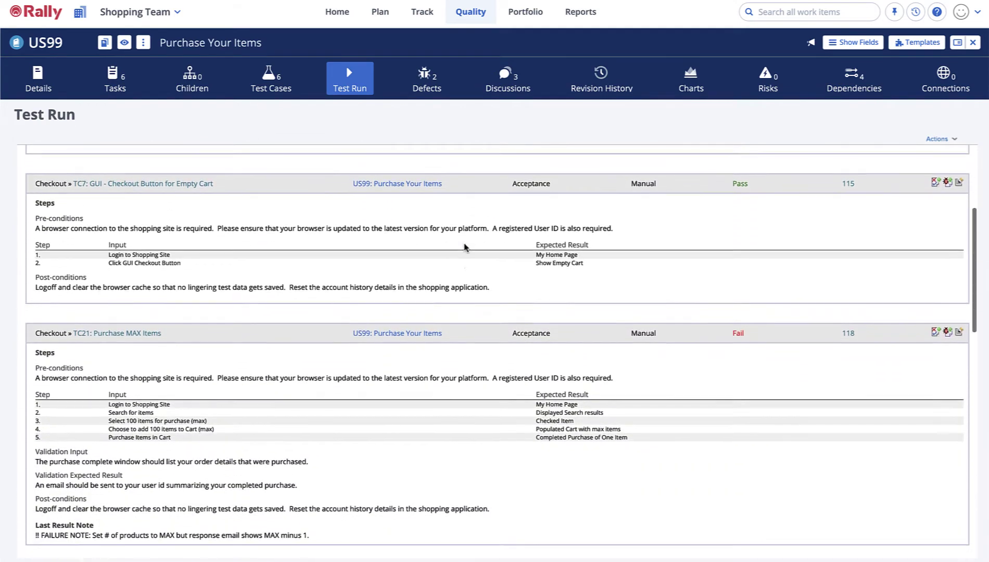
scroll(465, 248, "down", 4)
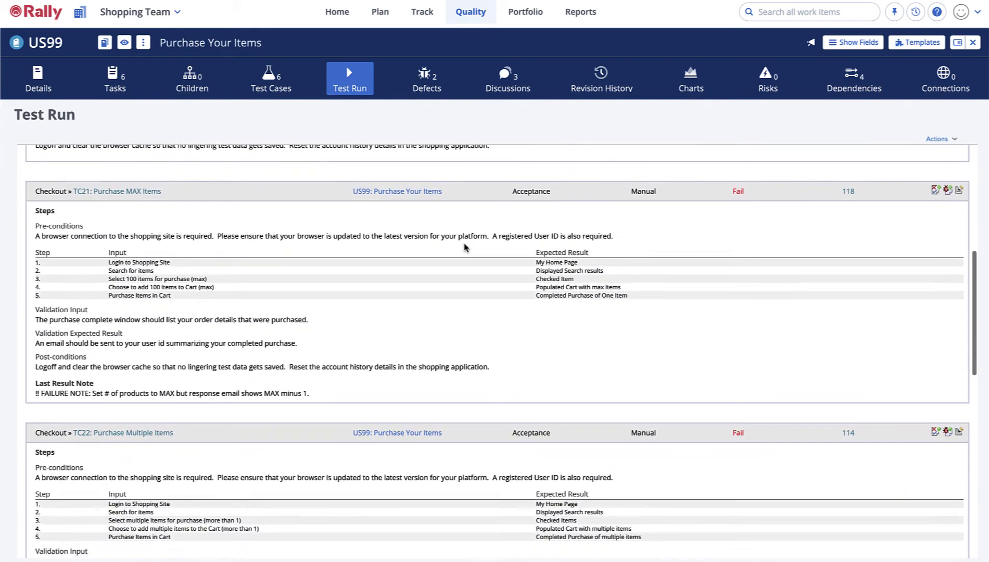
scroll(464, 248, "down", 2)
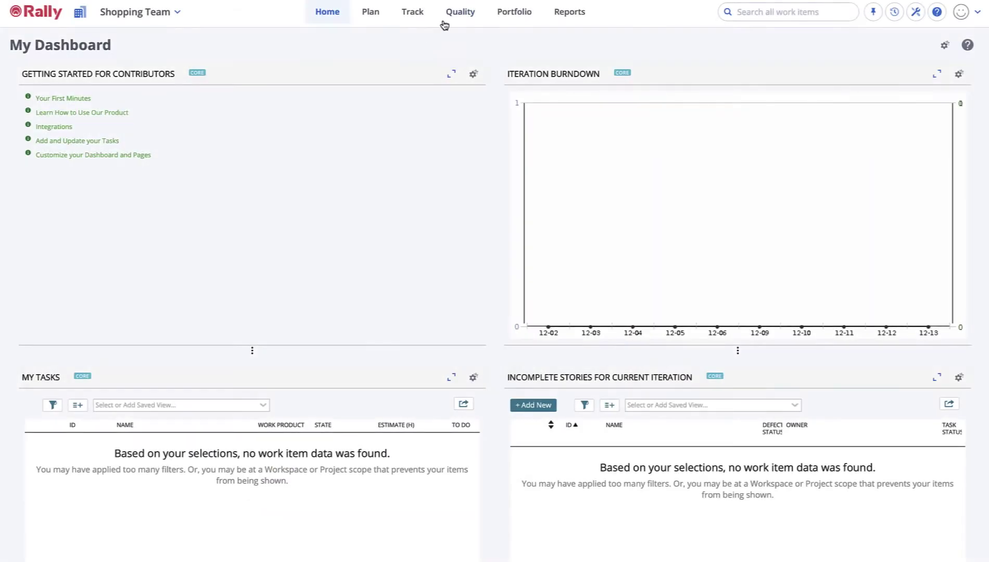
left_click(461, 16)
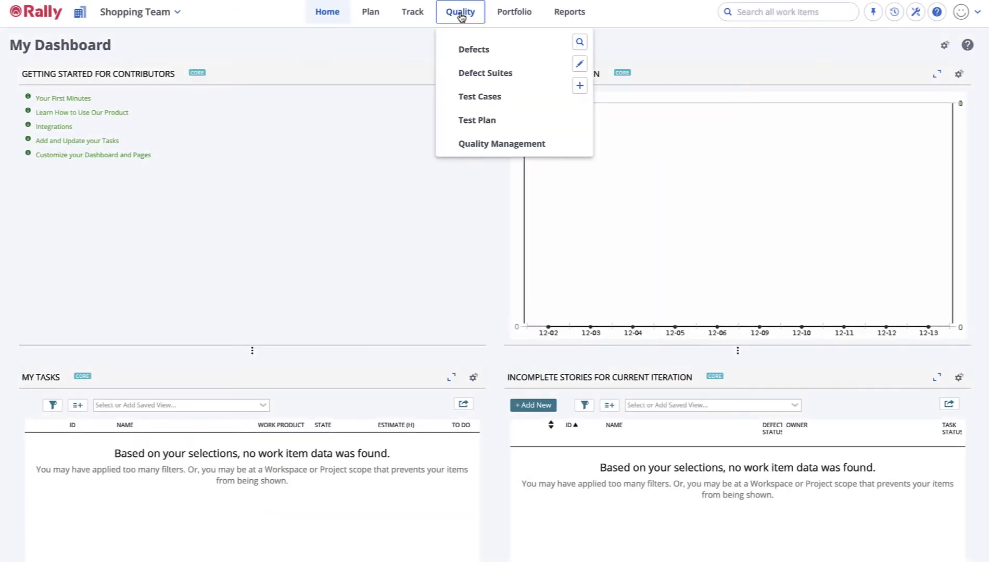
Open the Quality Test Plan and expand the TF1 Checkout folder to view its test cases.
left_click(477, 121)
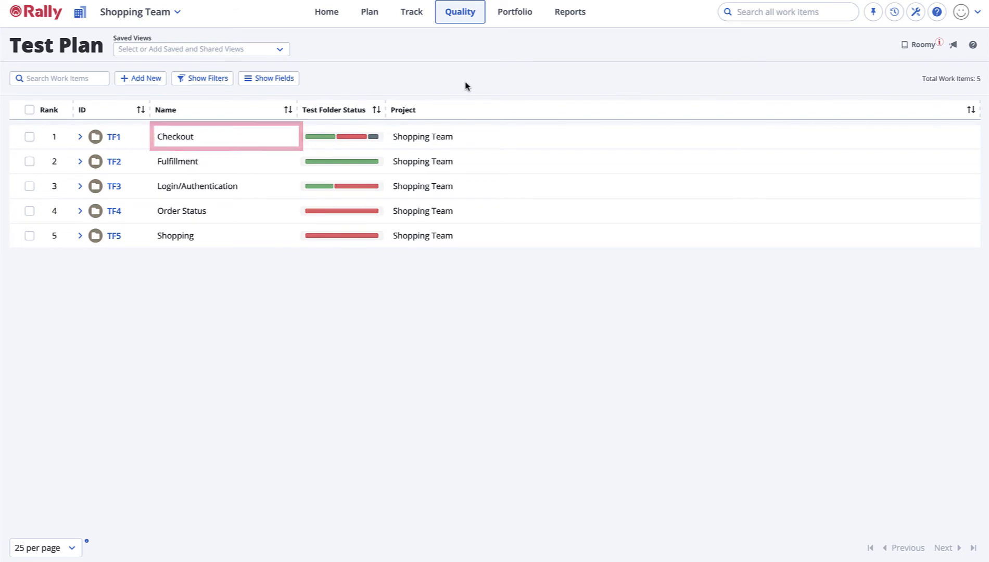
left_click(80, 137)
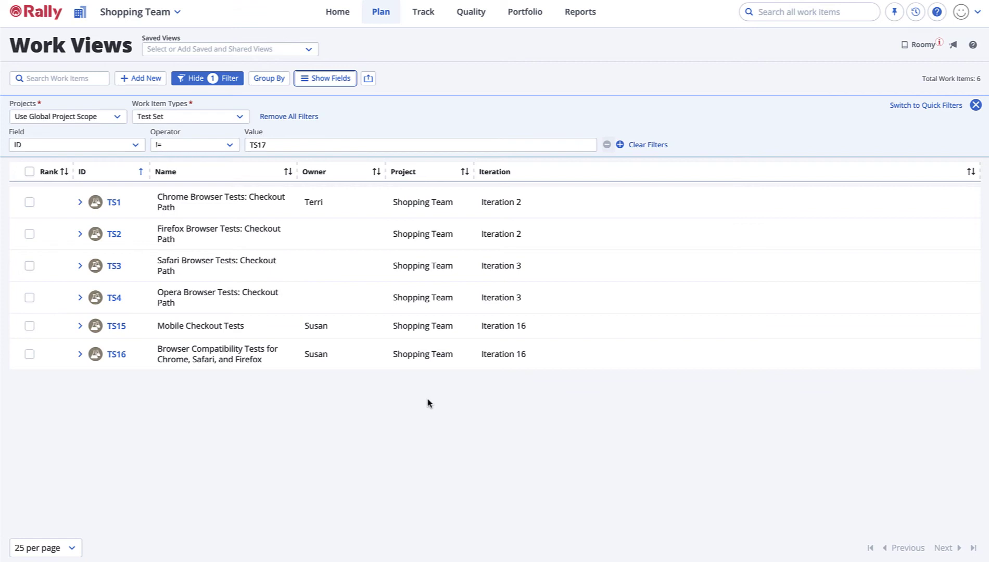
Expand test set TS15 to review its tasks and test cases, then collapse it.
left_click(83, 328)
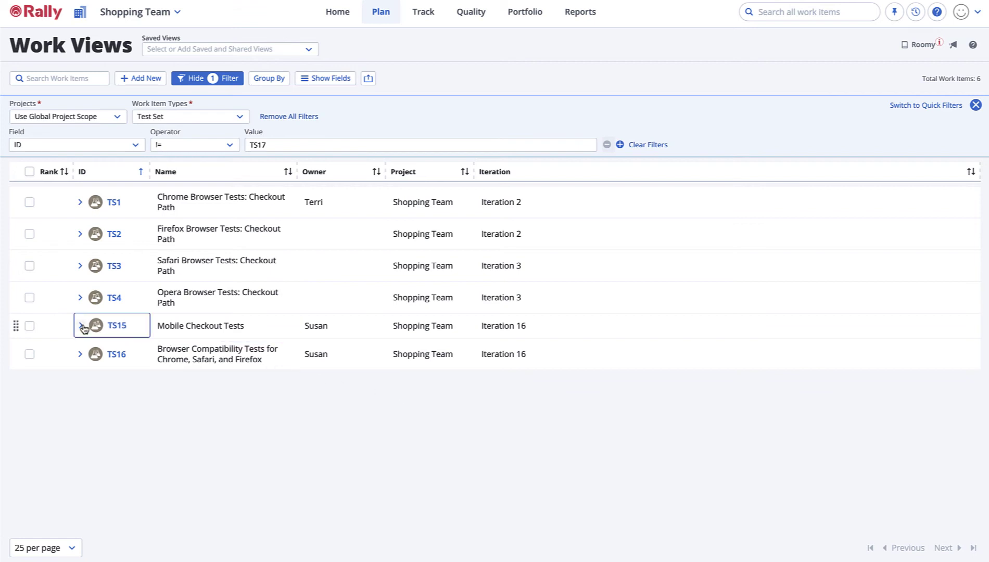
left_click(81, 326)
scroll(83, 328, "down", 1)
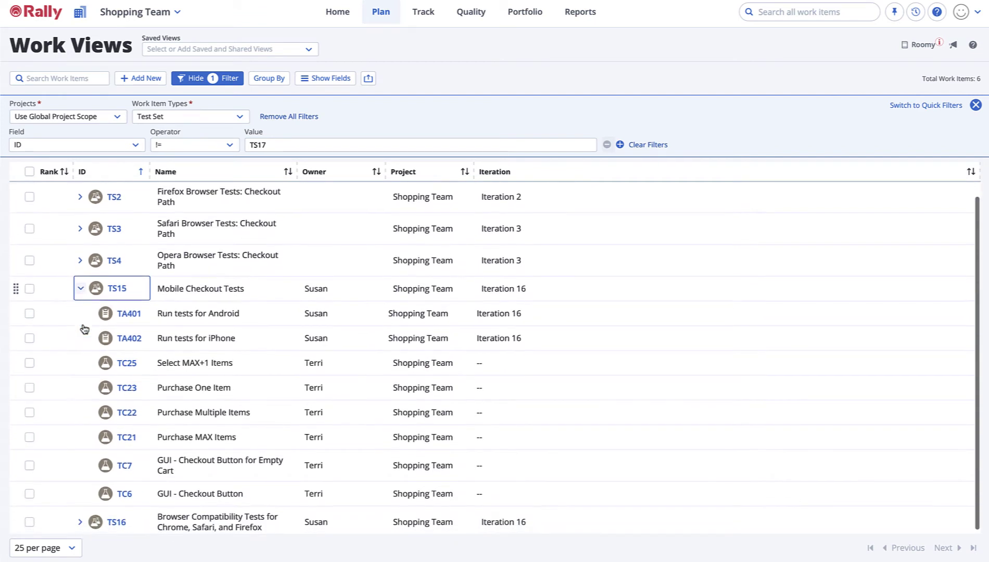
left_click(81, 286)
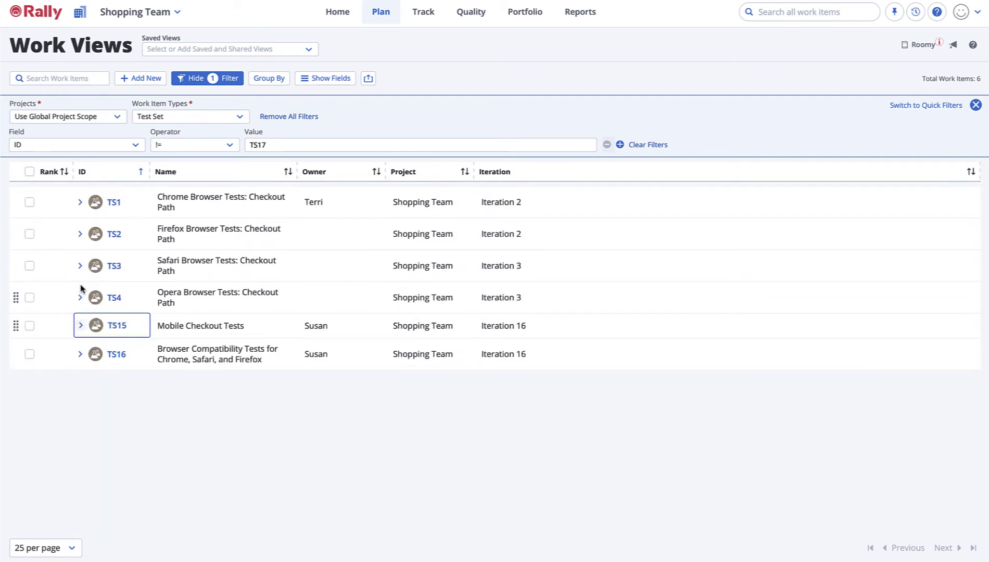
Expand and collapse TS16 to review its contents, then bring up the Quality menu.
left_click(80, 356)
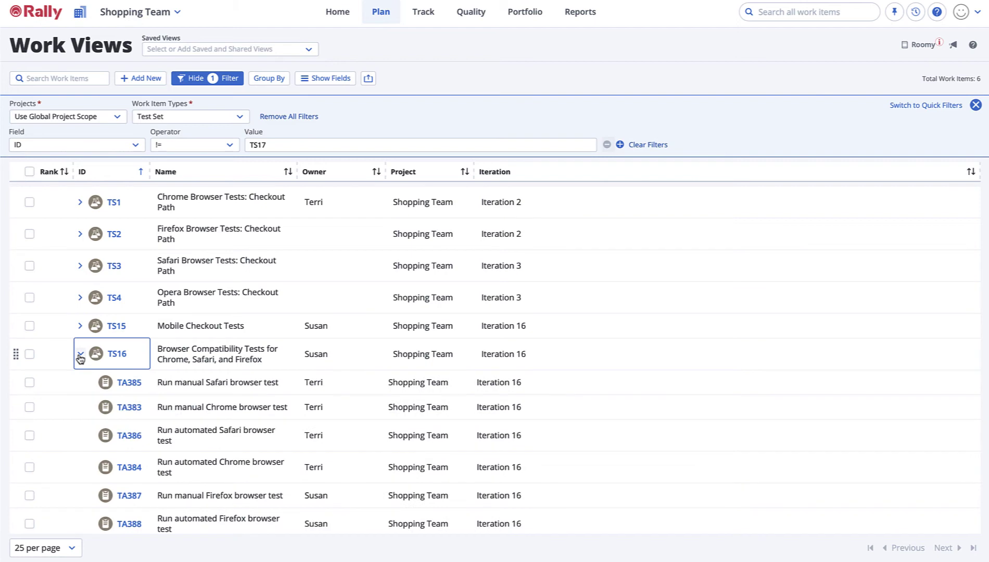
scroll(80, 358, "down", 3)
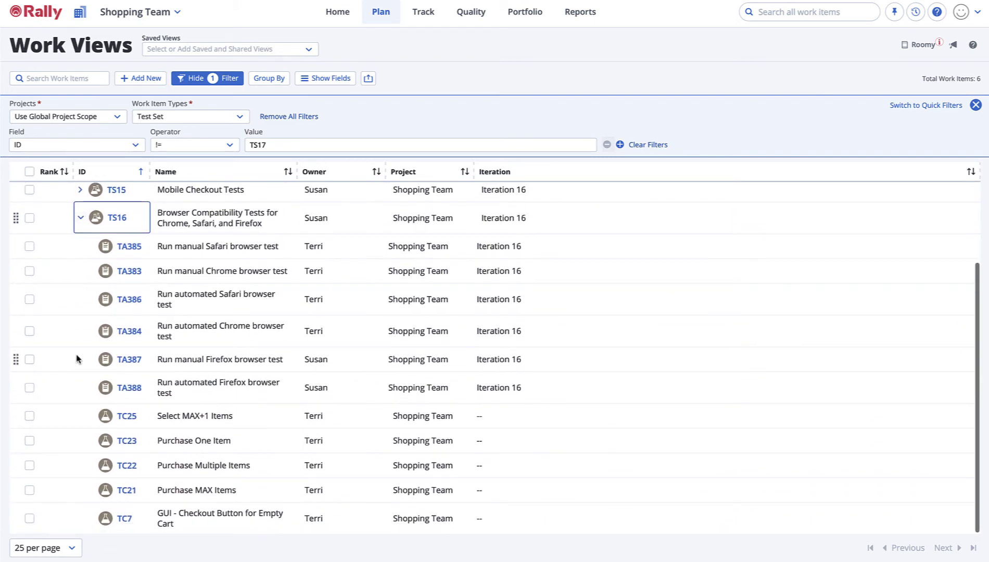
left_click(81, 218)
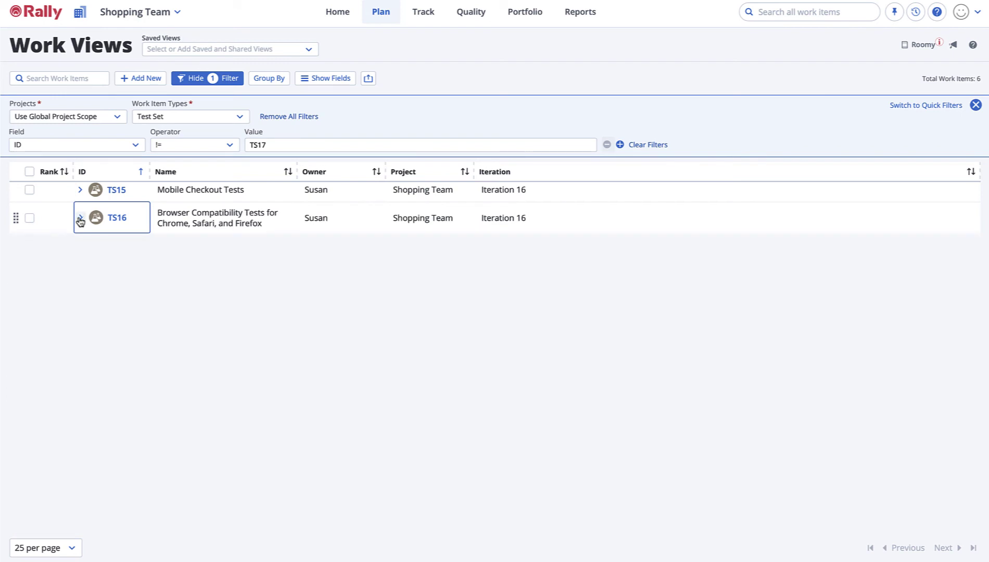
scroll(81, 256, "up", 3)
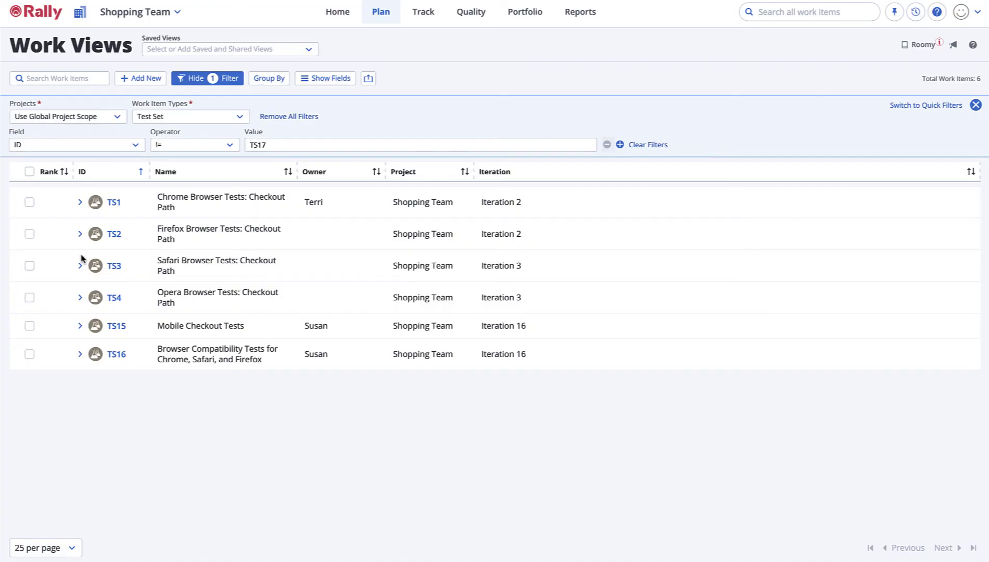
left_click(474, 17)
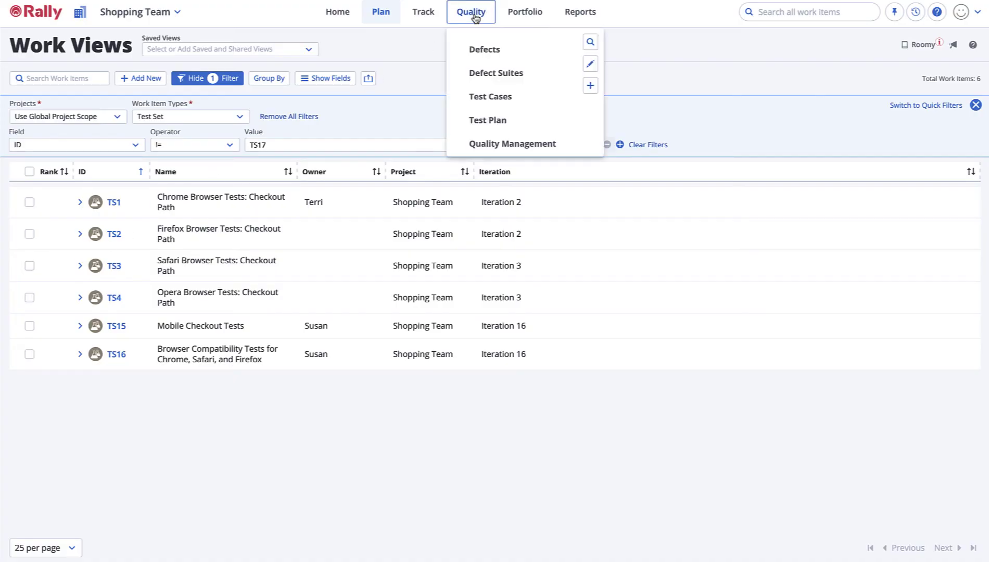
On Quality Management, drag TC4 into Checkout folder TF1, then select TC5 and TC9.
left_click(496, 145)
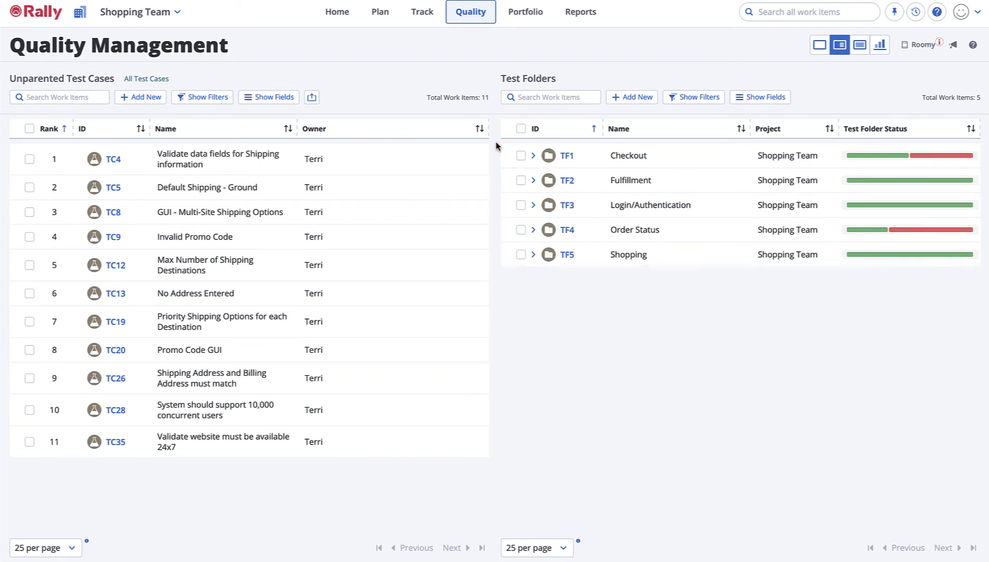
left_click(532, 156)
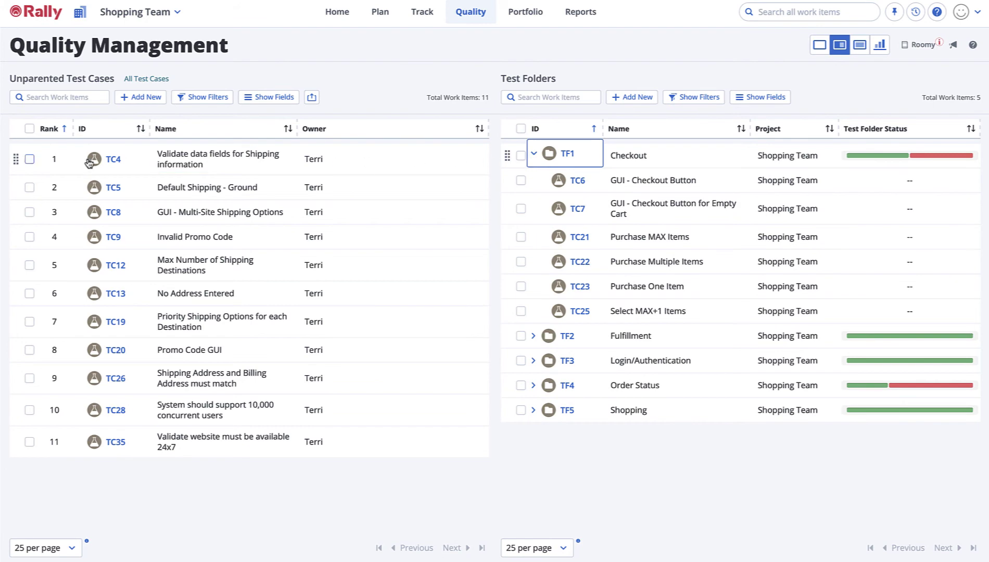
left_click(16, 159)
left_click_drag(15, 160, 550, 183)
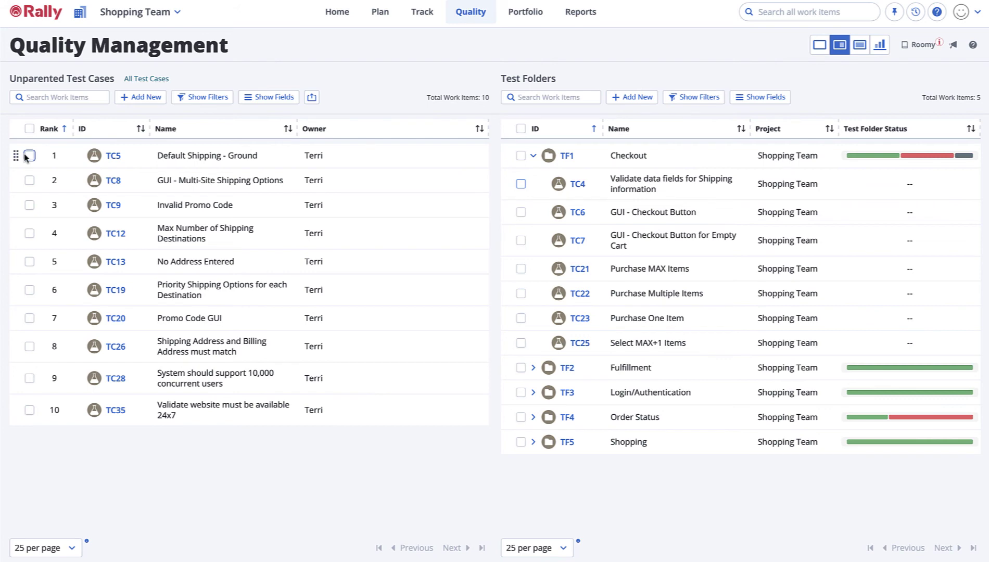
left_click(30, 155)
left_click(29, 224)
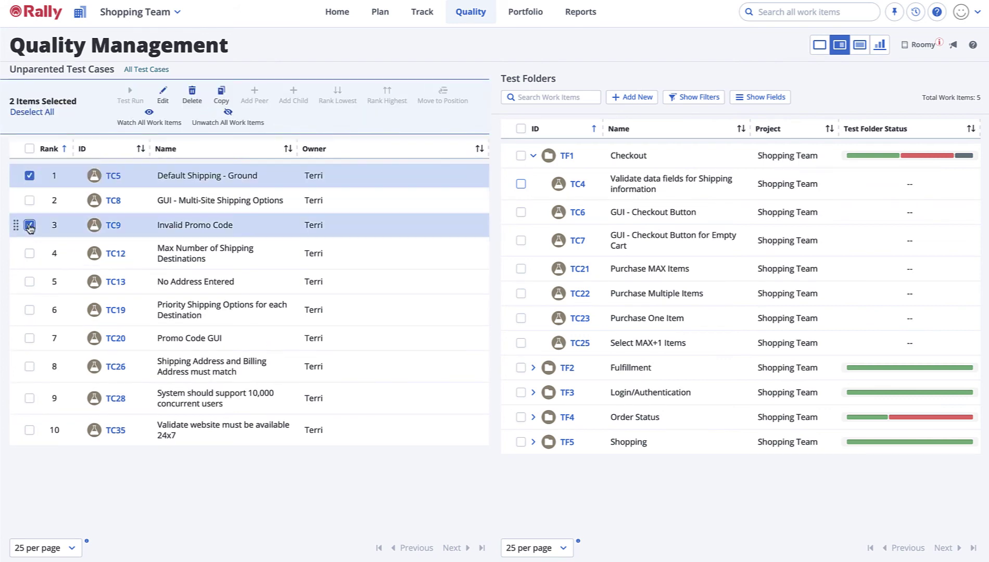
Bulk edit TC5 and TC9, setting their Test Folder field to TF1: Checkout.
left_click(163, 94)
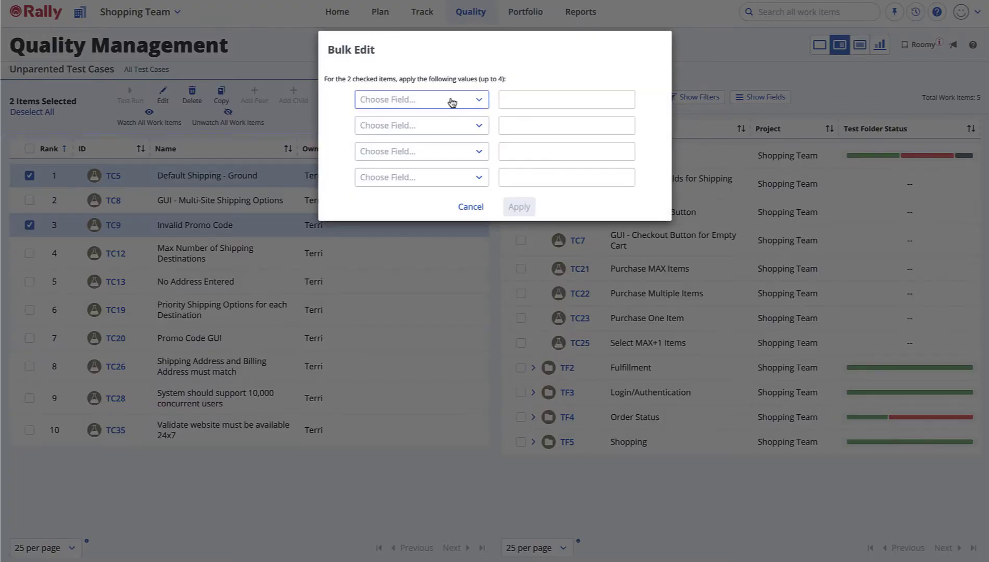
left_click(478, 102)
scroll(452, 203, "down", 2)
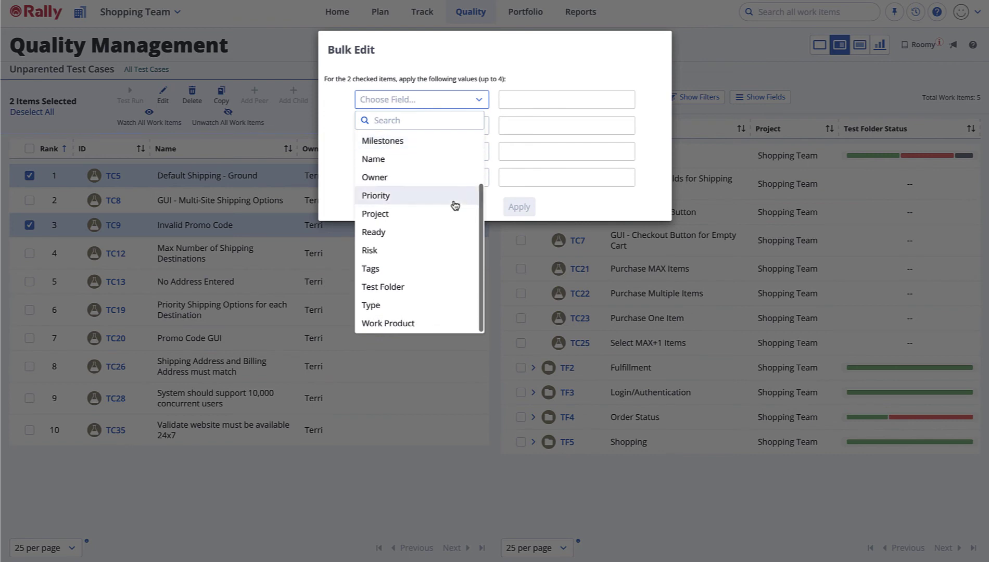
left_click(442, 287)
left_click(623, 100)
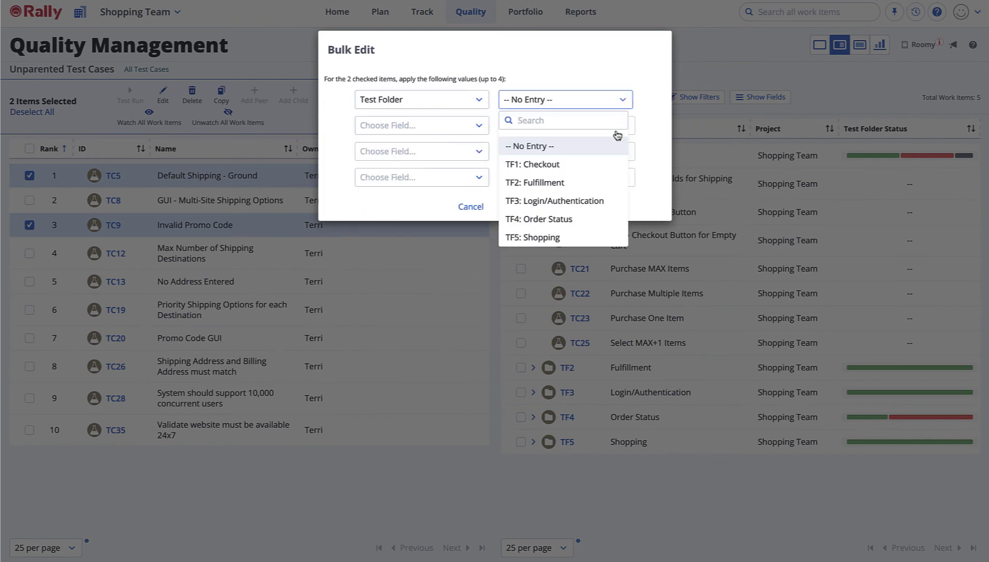
left_click(605, 165)
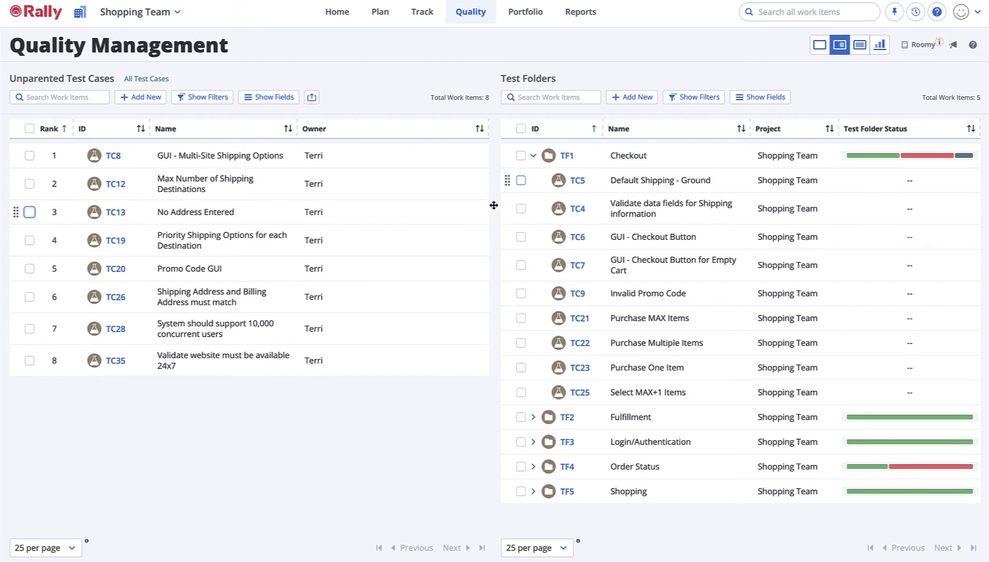
Move TC5 below TC4 in TF1 and view the folder's pass/fail status breakdown.
left_click_drag(508, 179, 510, 235)
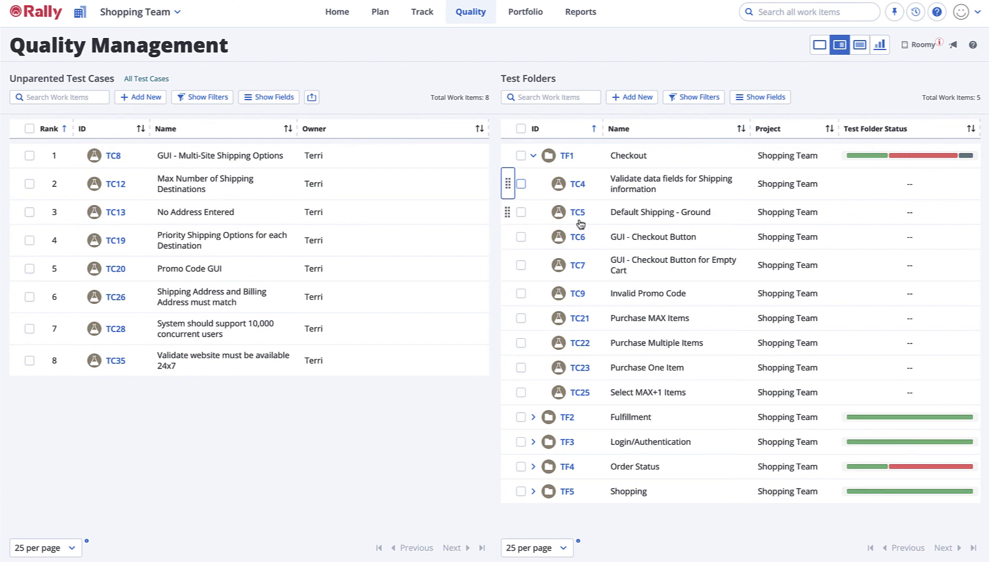
mouse_move(863, 162)
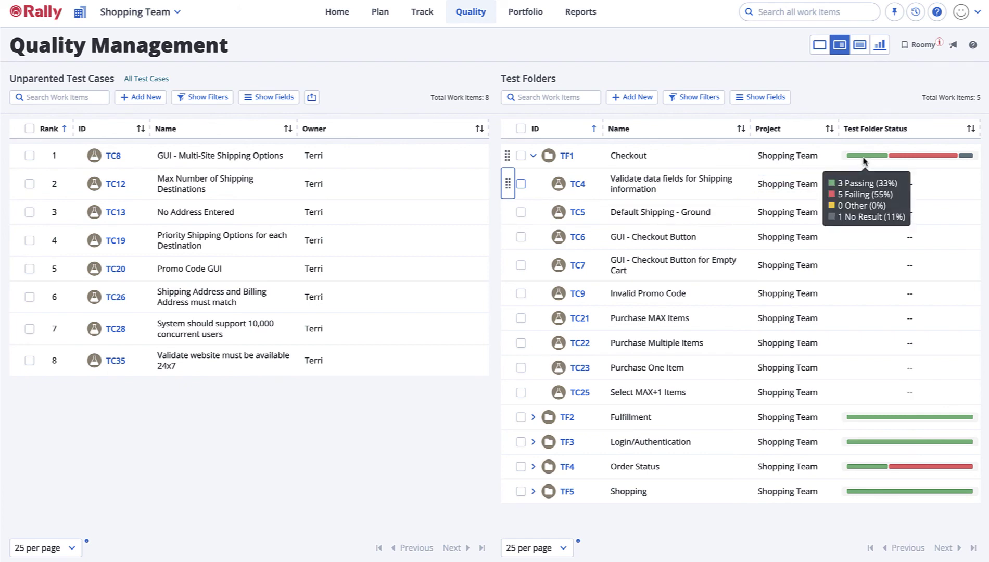